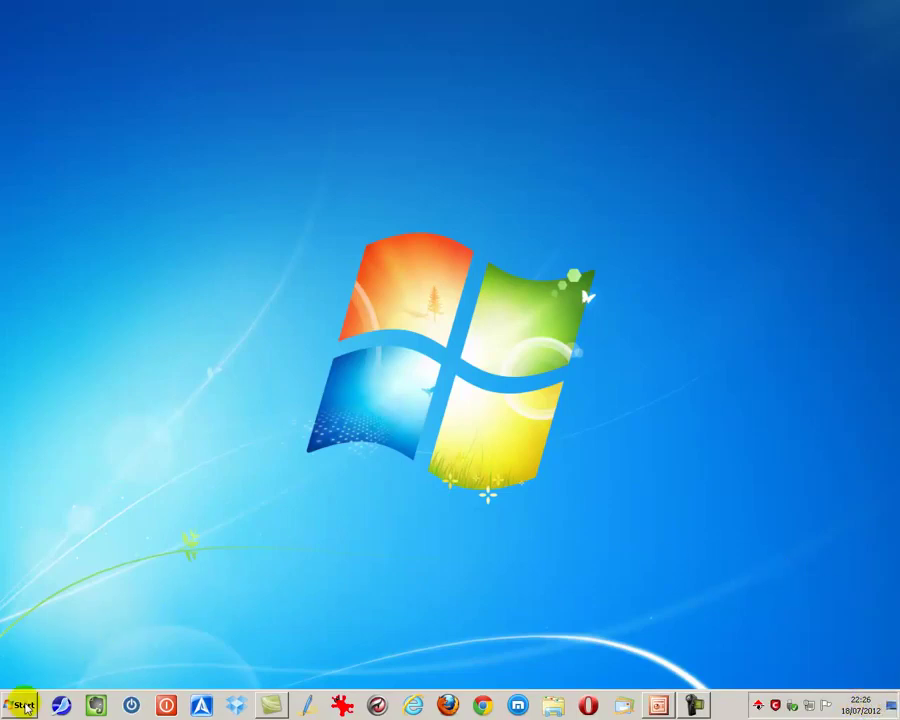
Look through the full list of installed programs in the Start menu, down to its end, and close it.
left_click(24, 706)
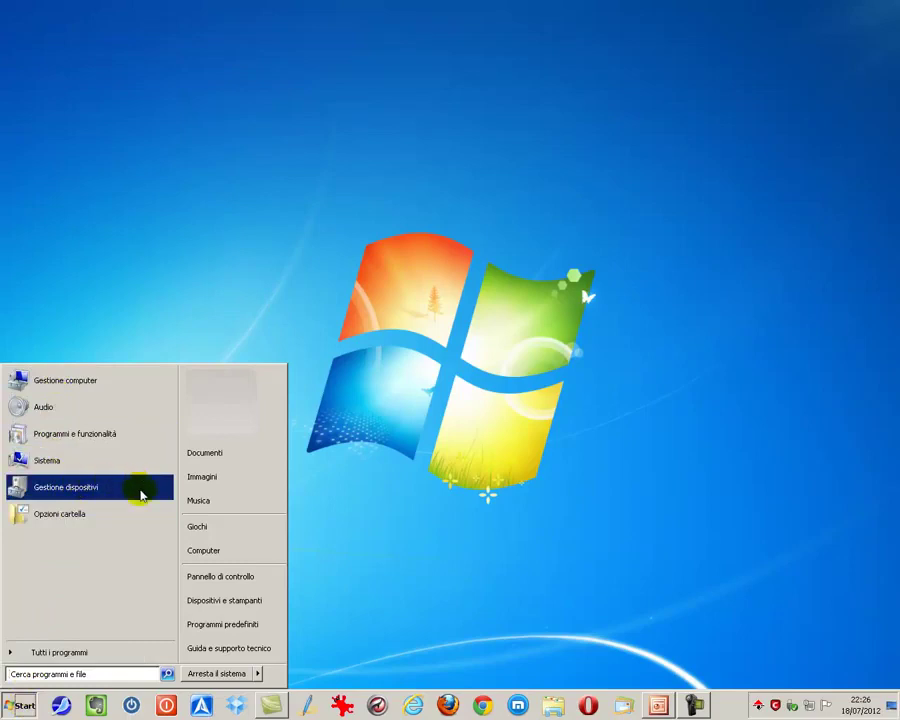
left_click(26, 656)
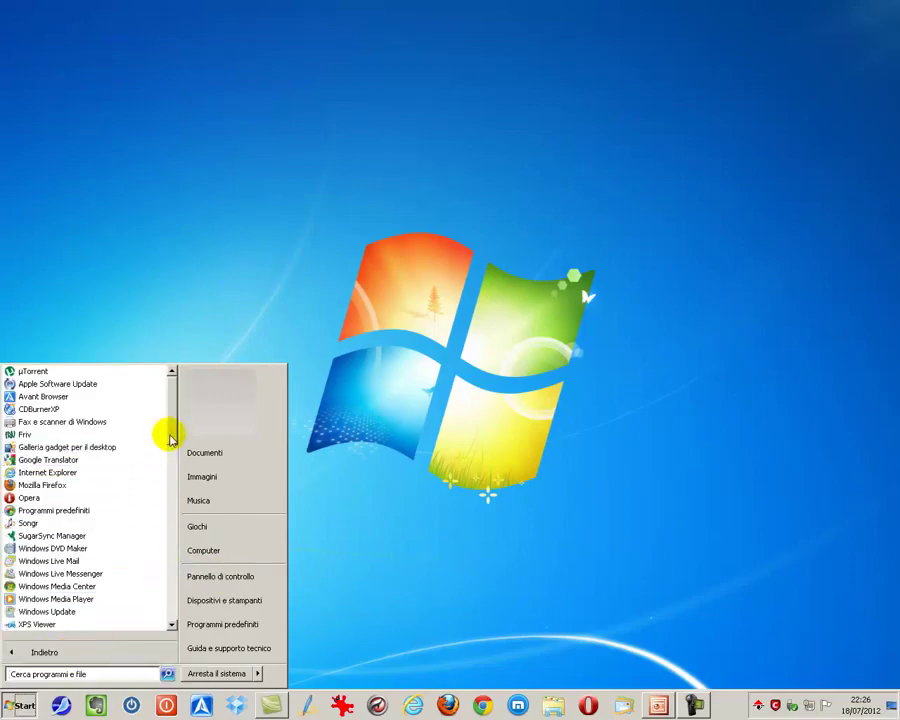
left_click_drag(169, 434, 169, 623)
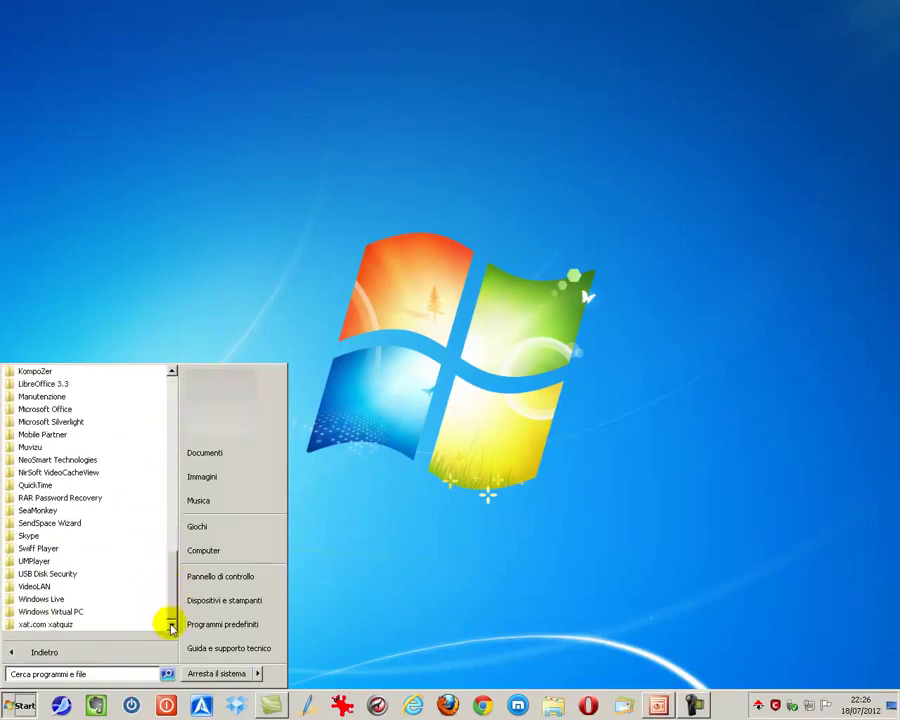
left_click(456, 587)
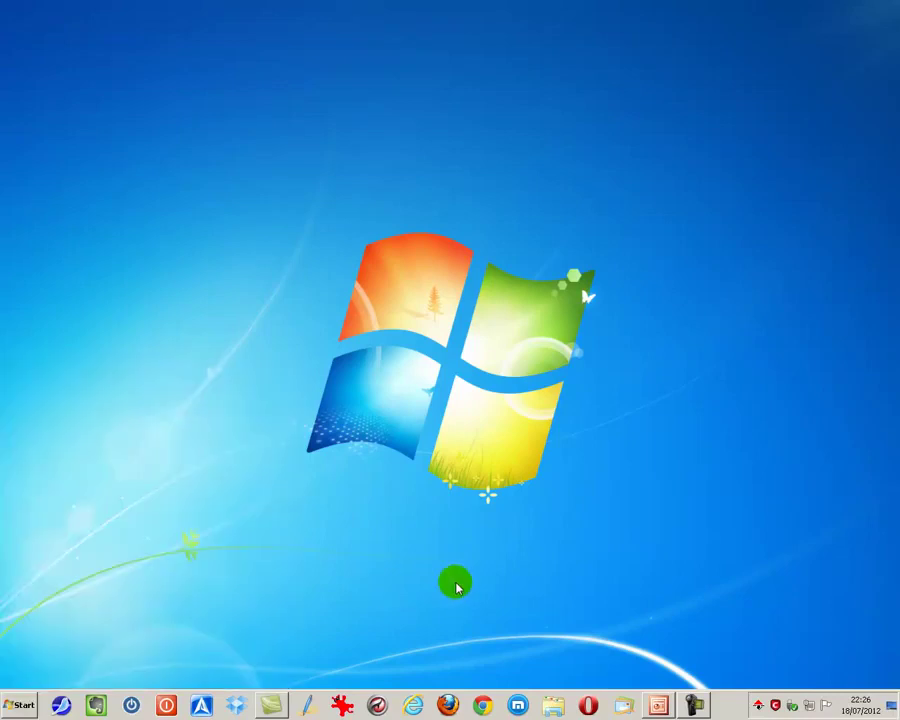
Launch IrfanView from the taskbar and close its window again.
left_click(343, 706)
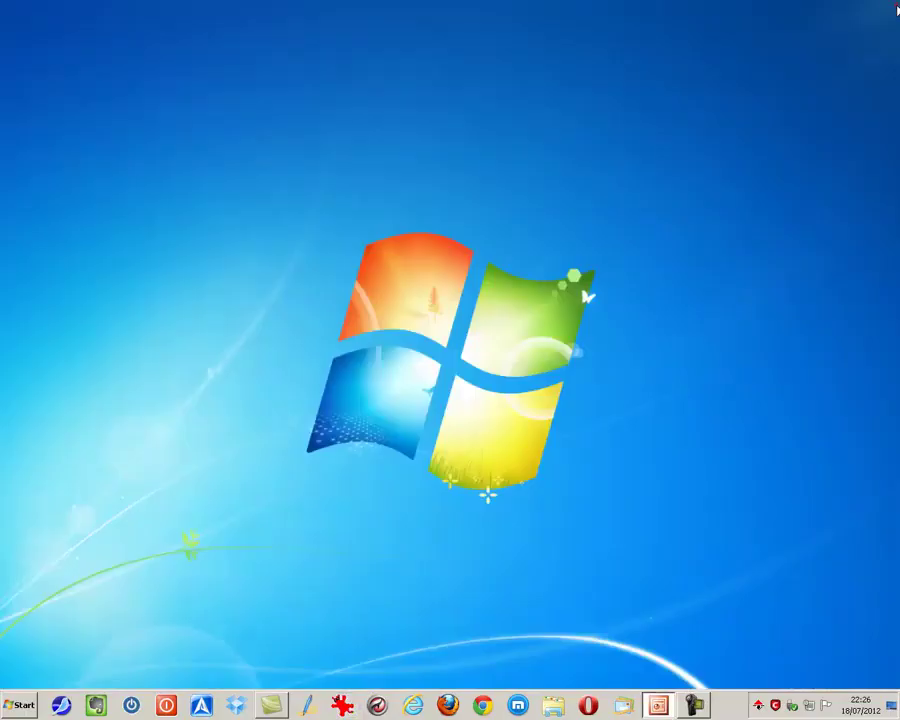
left_click(893, 6)
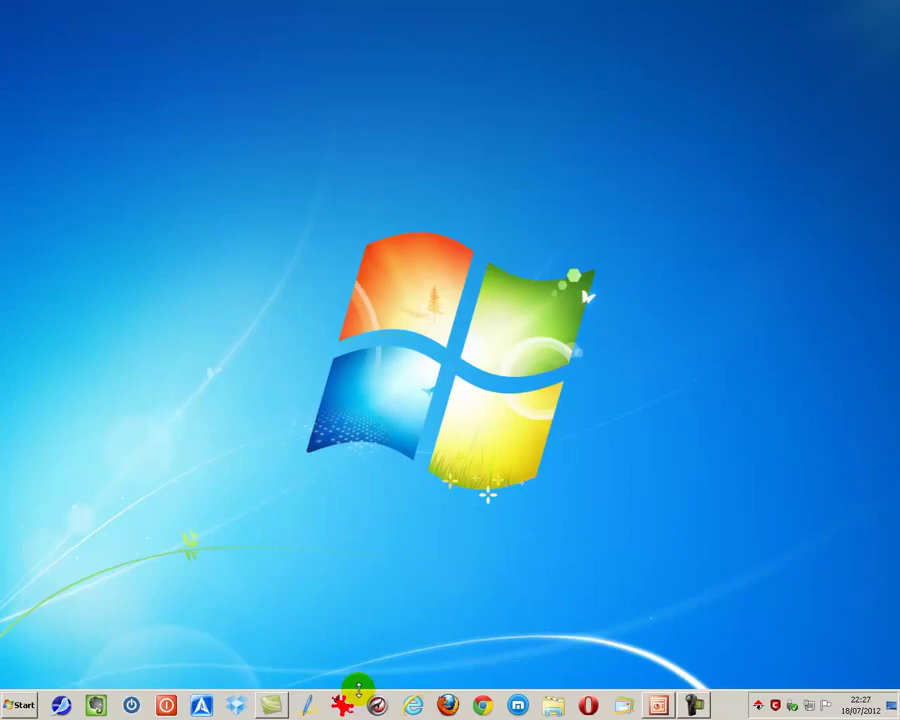
Enlarge the taskbar to several rows in height and shrink it back to a single row.
left_click_drag(358, 690, 366, 567)
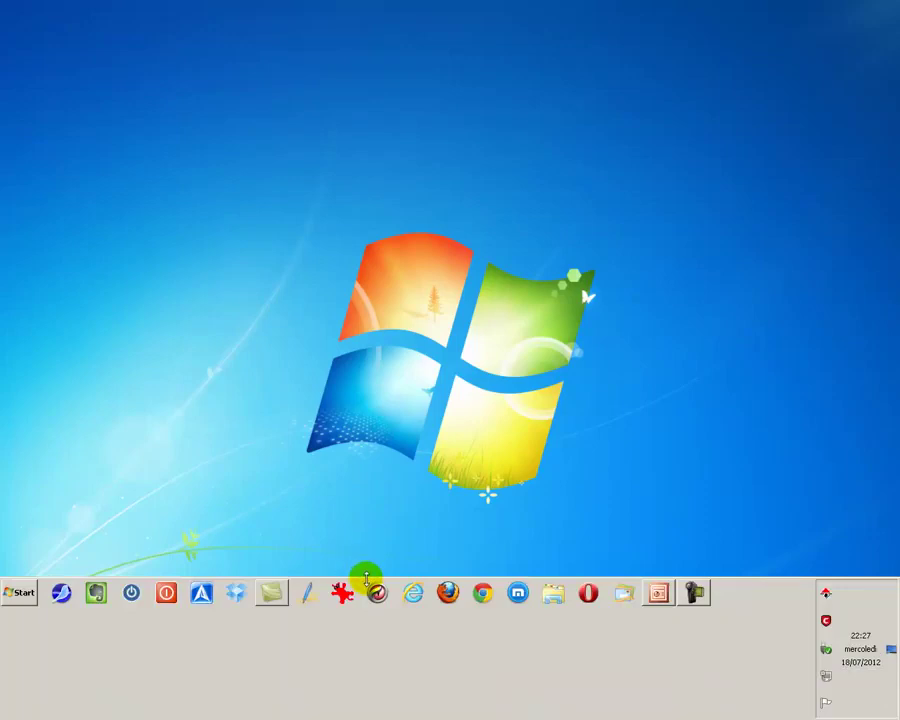
left_click_drag(366, 577, 365, 675)
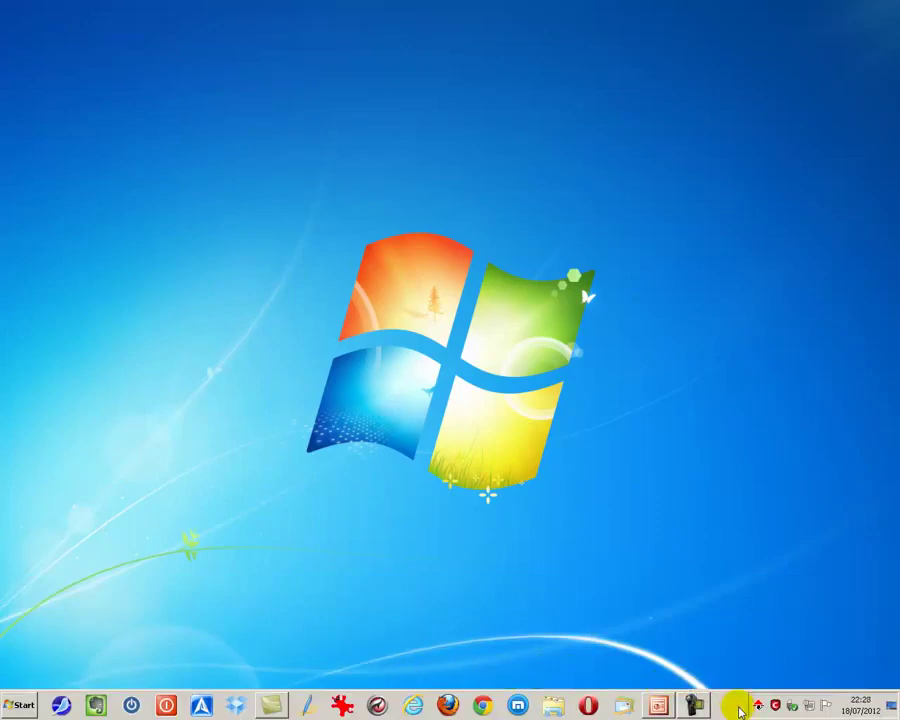
Dock the taskbar along the left, upper and right screen edges in turn, and return it to the lower edge.
left_click_drag(735, 706, 25, 530)
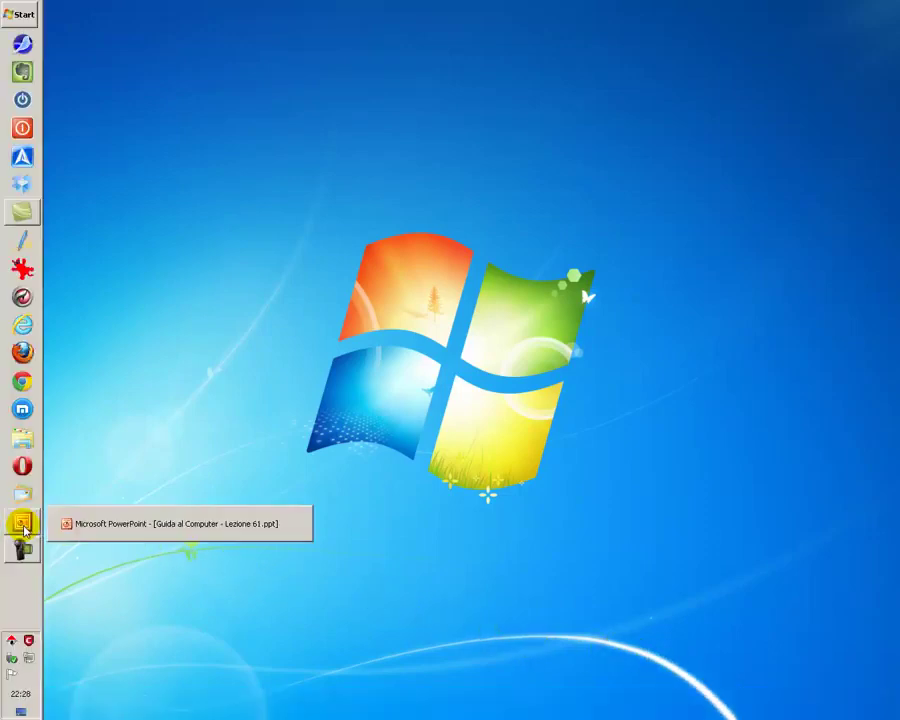
left_click_drag(172, 462, 402, 34)
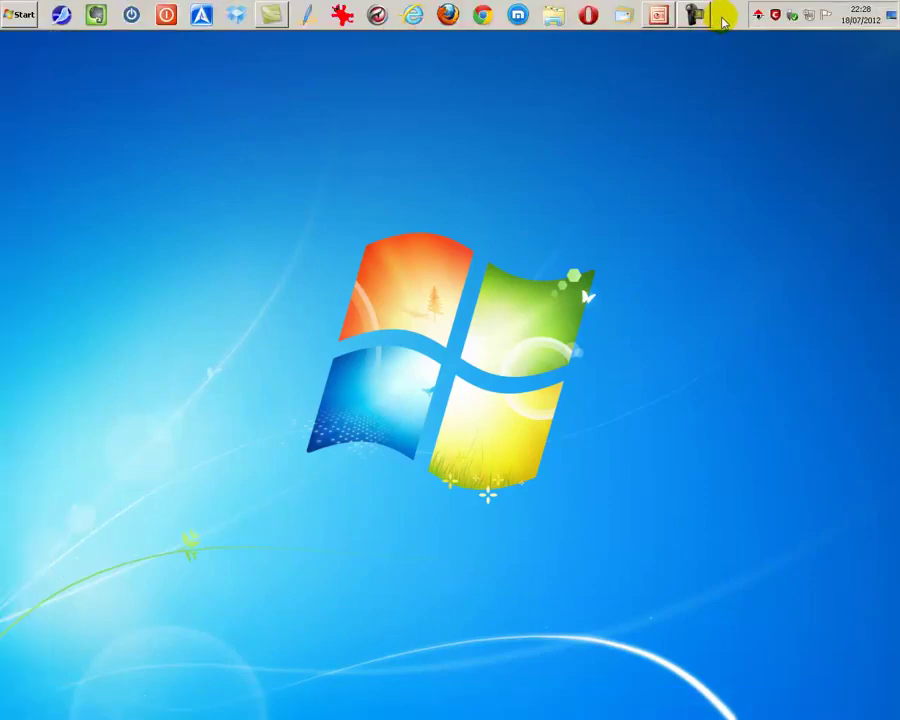
left_click_drag(718, 17, 880, 234)
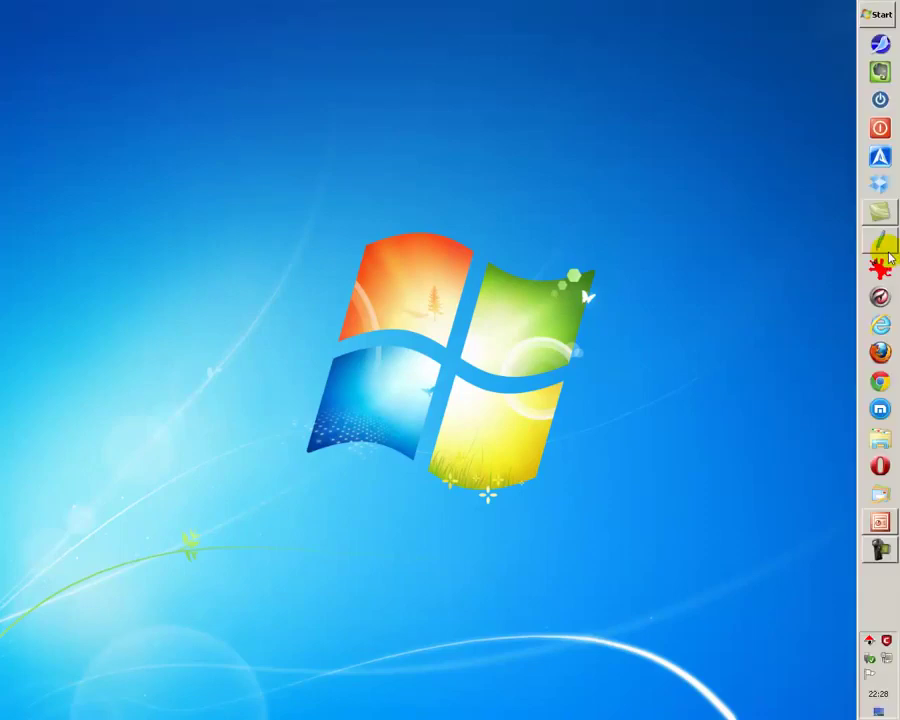
left_click_drag(826, 588, 665, 693)
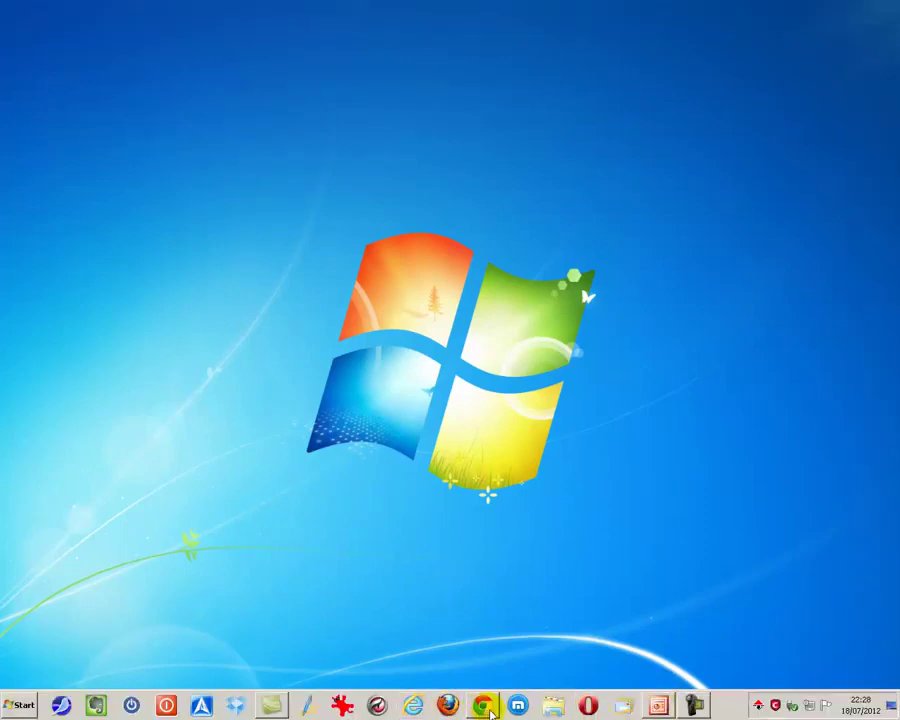
Unpin IrfanView 4.30 from the taskbar.
right_click(343, 705)
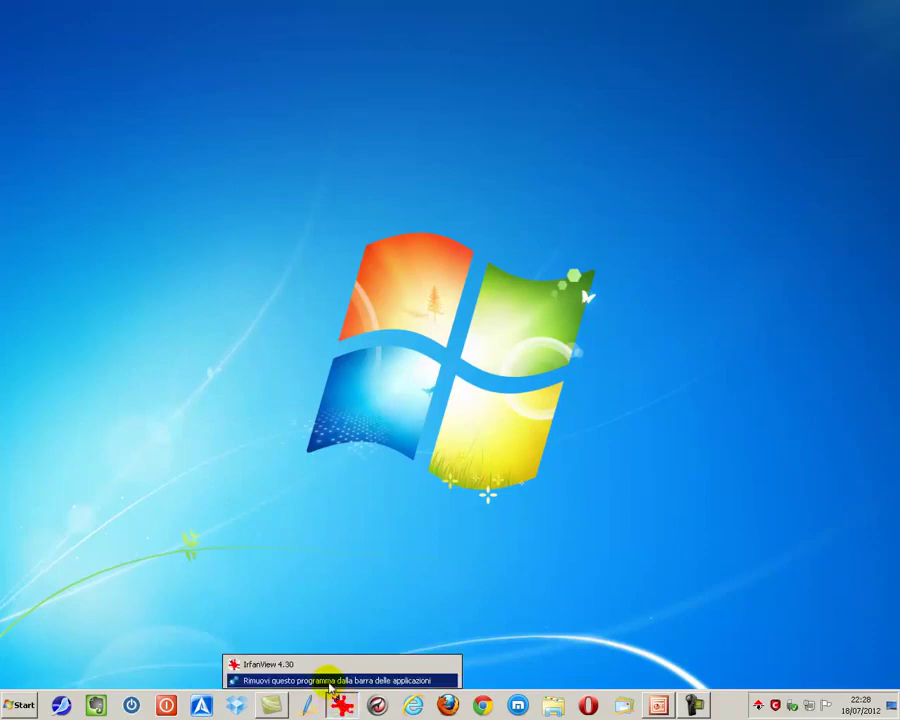
left_click(329, 681)
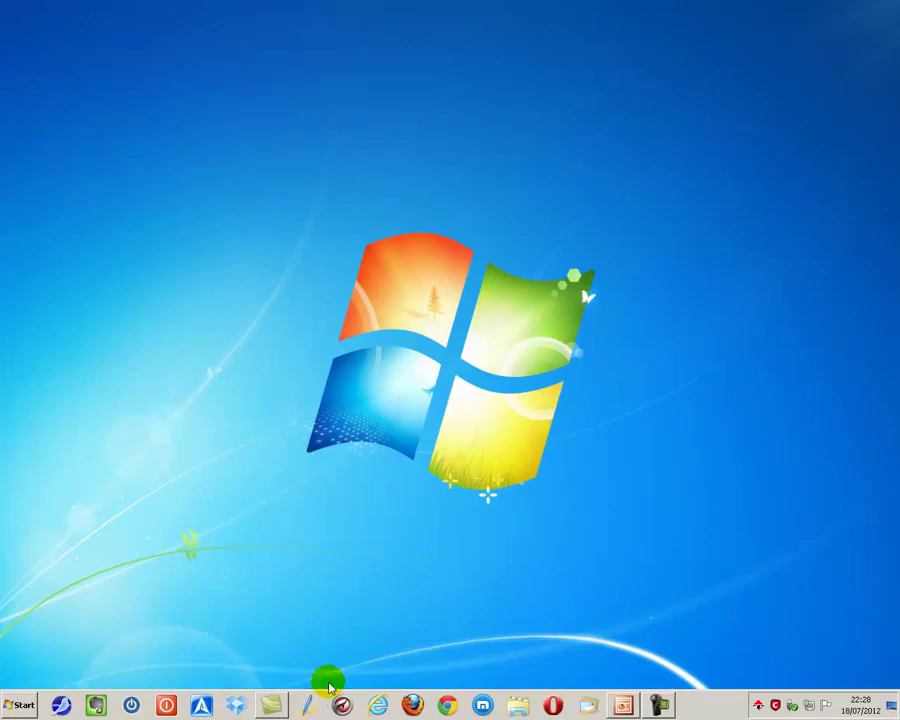
Pin IrfanView 4.30 from its folder in the list of all programs to the taskbar, placing it before the Internet Explorer and browser icons.
left_click(22, 706)
left_click(25, 655)
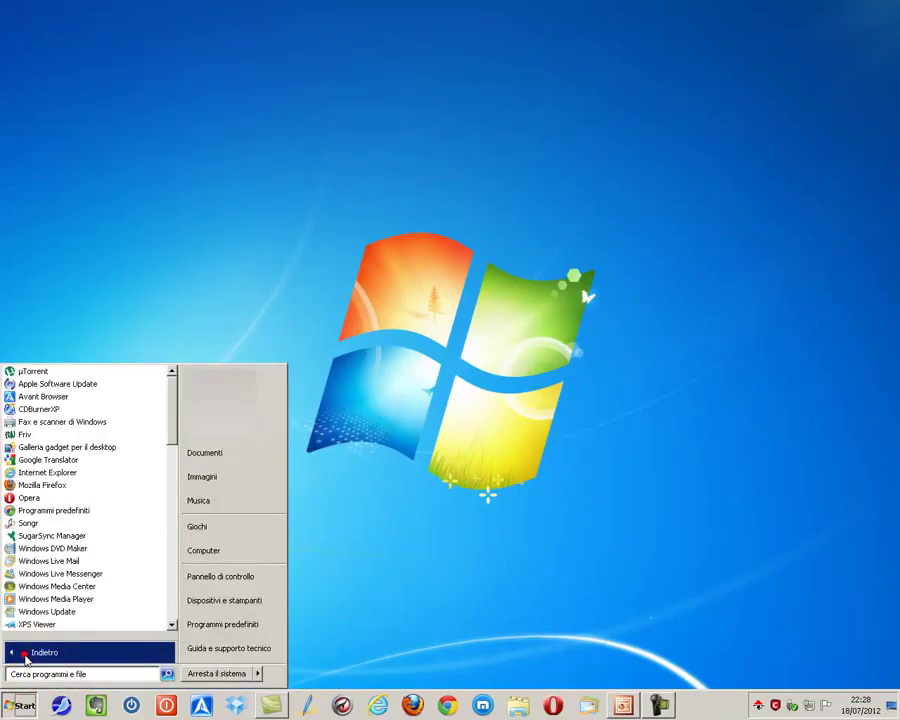
left_click_drag(173, 426, 166, 560)
left_click(40, 536)
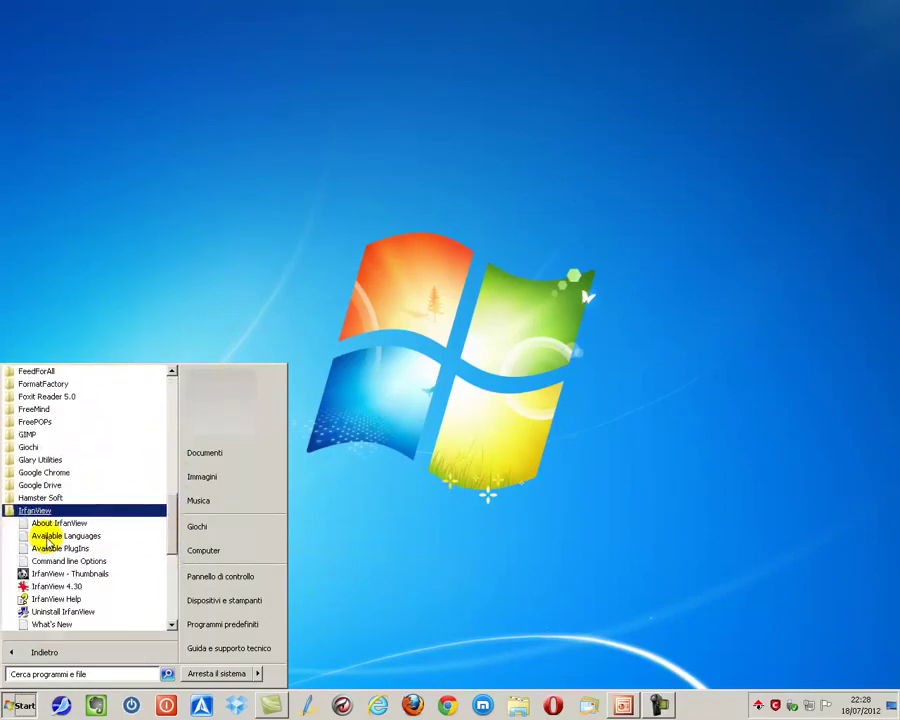
left_click_drag(57, 590, 340, 708)
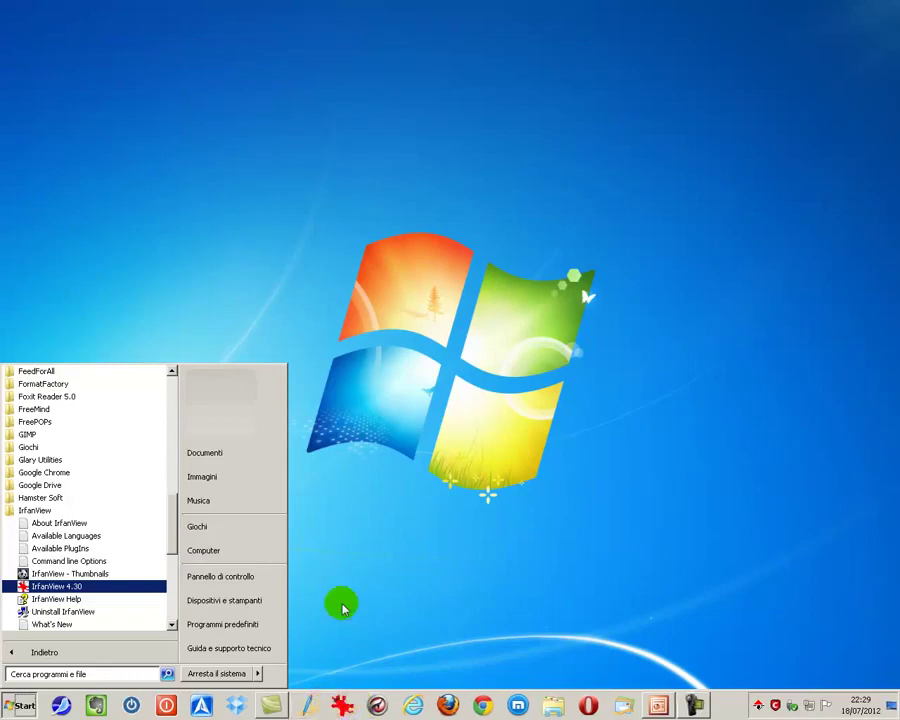
left_click(322, 483)
left_click(322, 483)
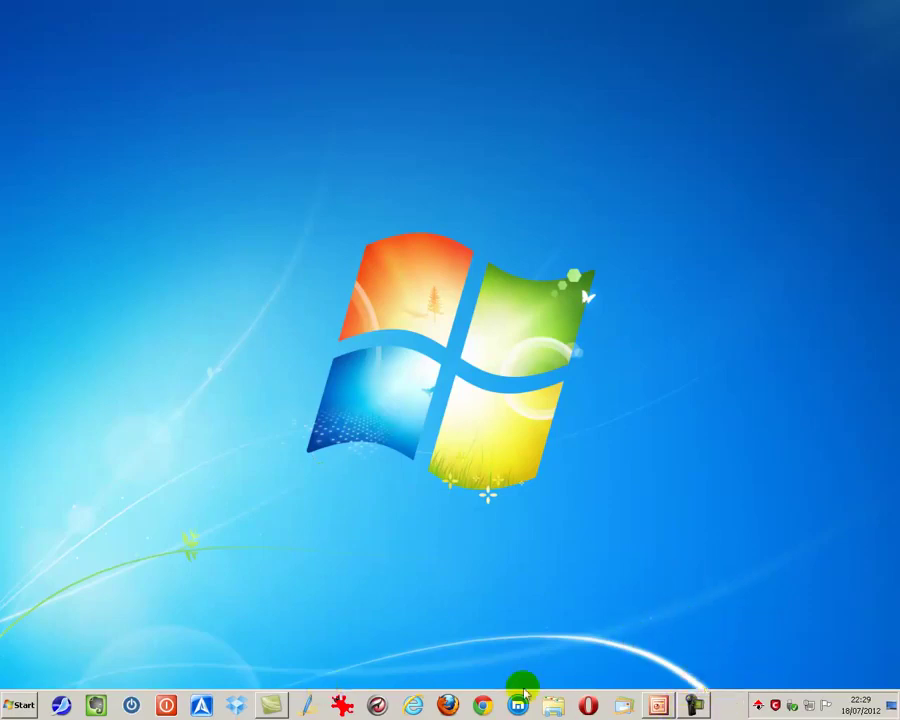
Add a new taskbar toolbar for the BACKUP (D:) drive and try adjusting its width.
right_click(733, 708)
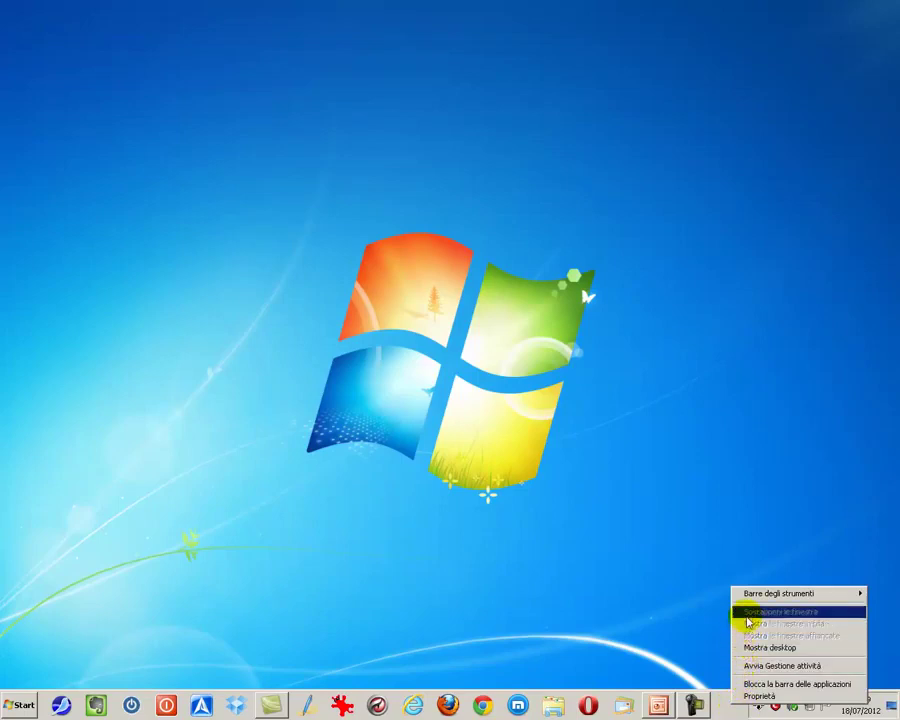
mouse_move(753, 600)
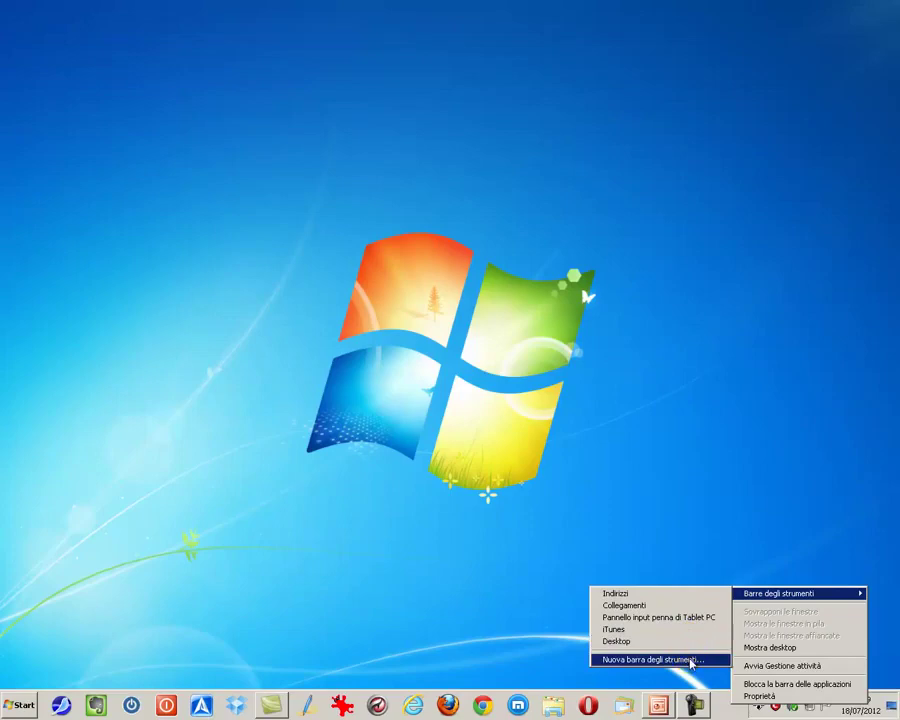
left_click(650, 660)
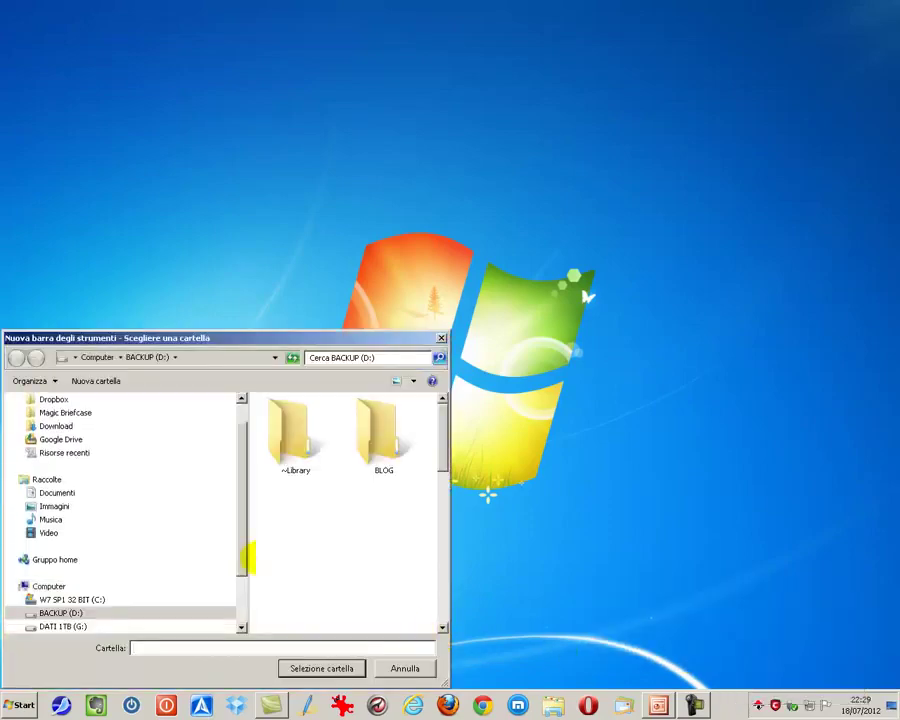
left_click(58, 616)
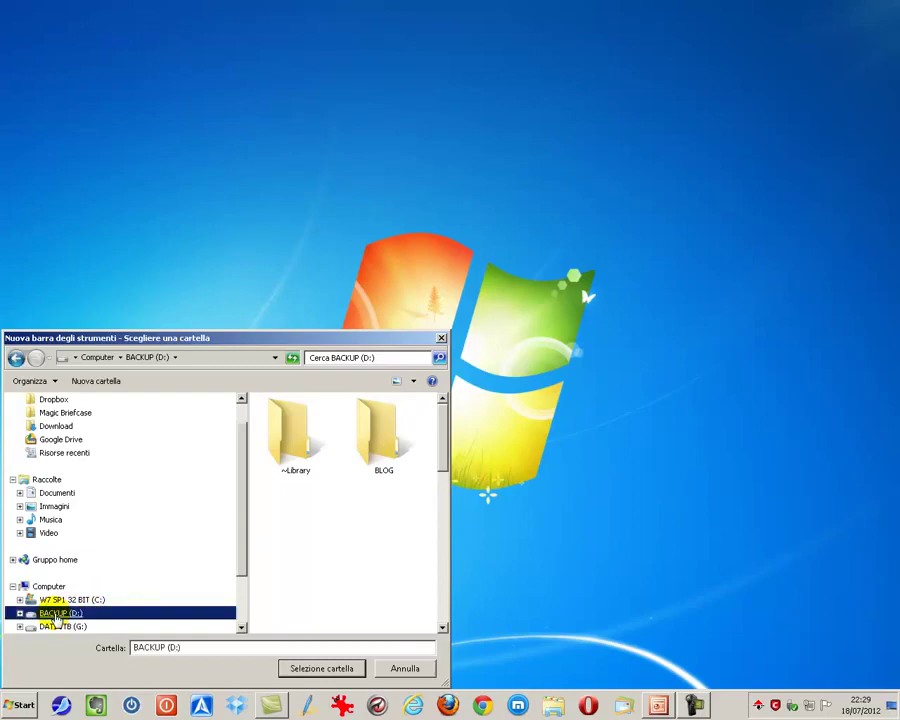
left_click(315, 669)
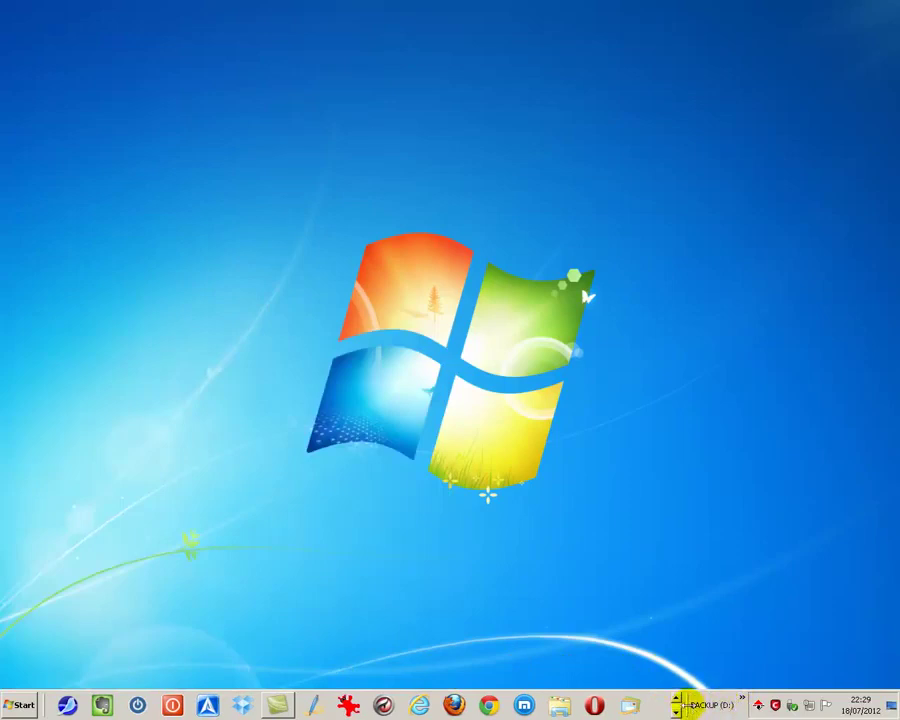
left_click_drag(684, 705, 739, 703)
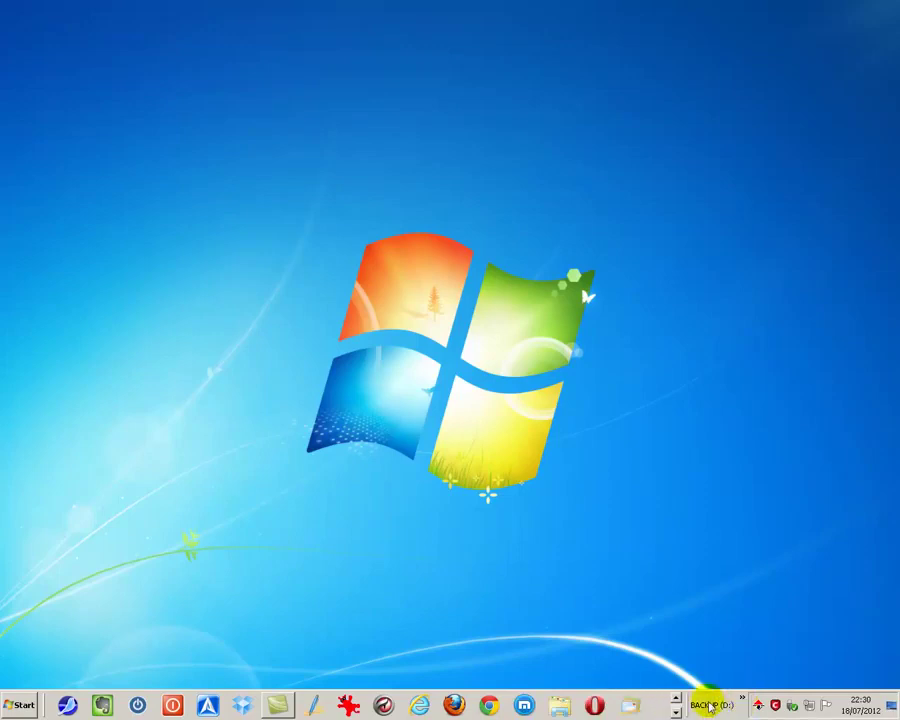
Remove the BACKUP (D:) toolbar from the taskbar.
right_click(709, 706)
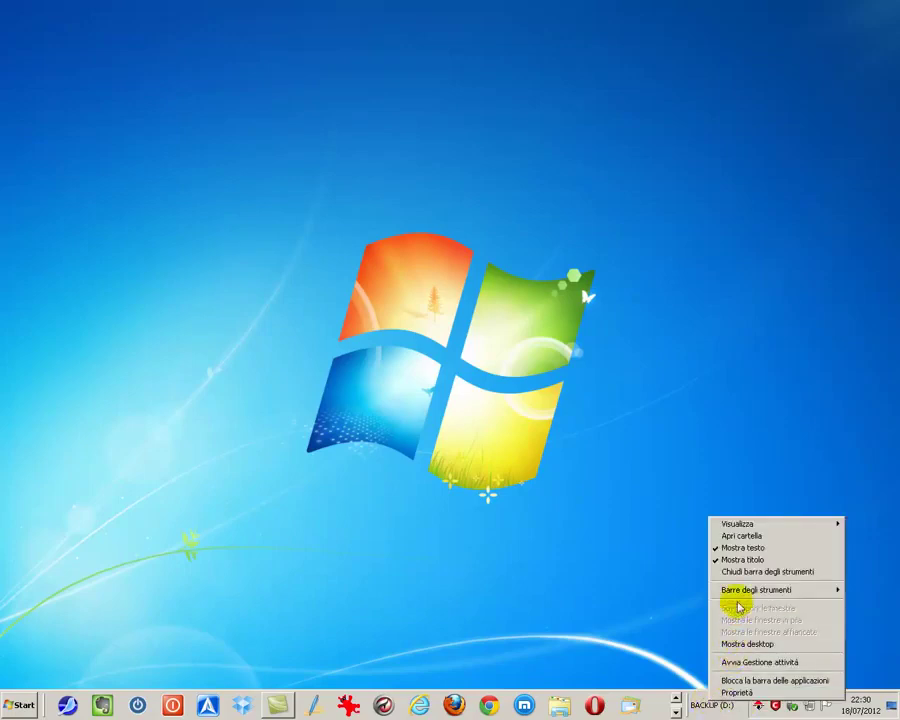
mouse_move(730, 593)
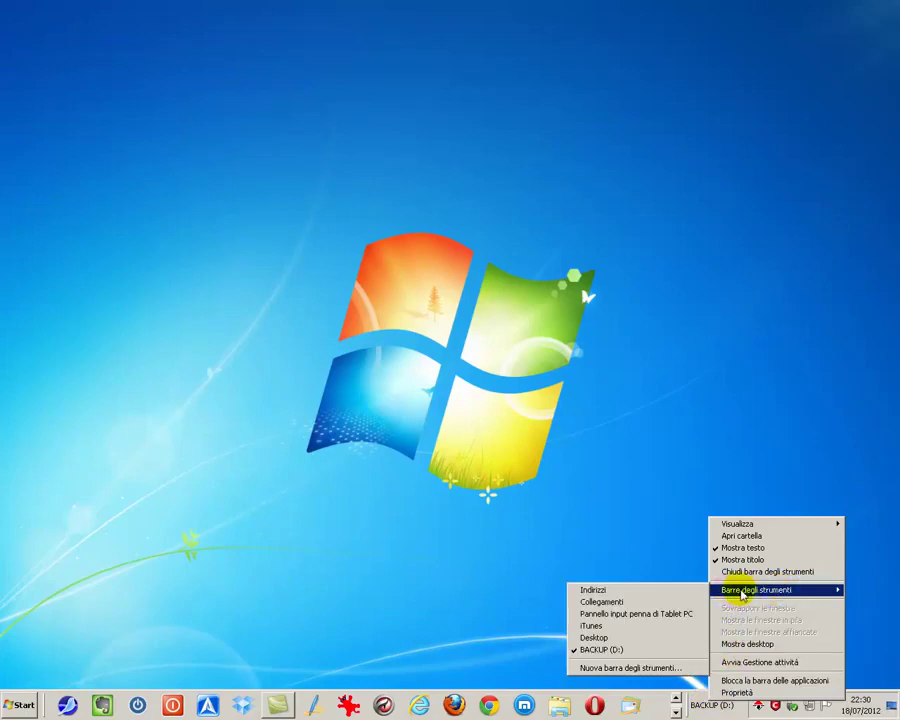
left_click(622, 650)
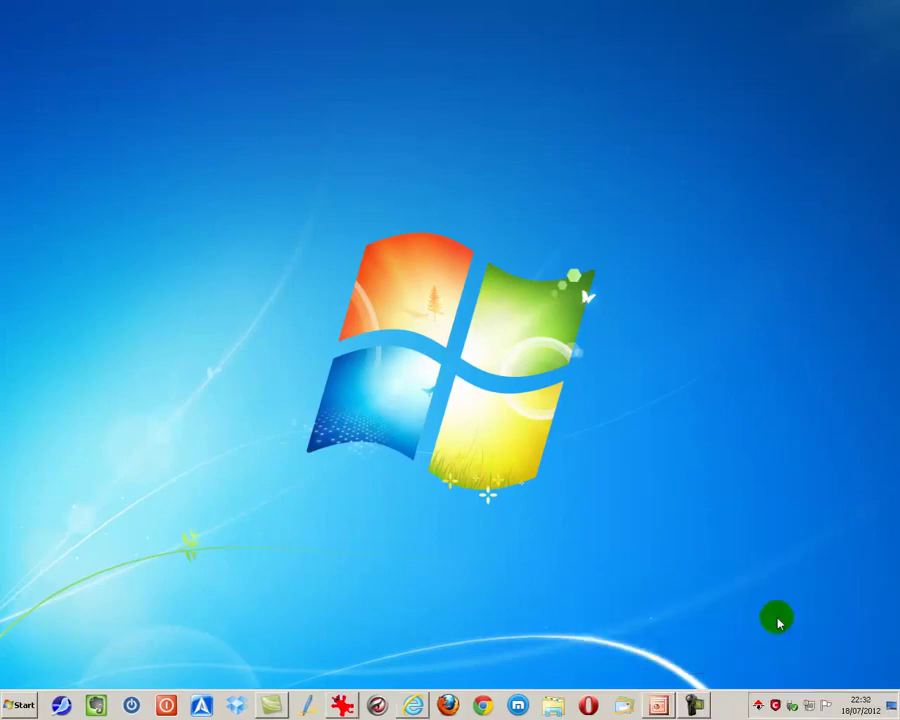
Bring up the minimised IrfanView and Internet Explorer windows.
left_click(342, 705)
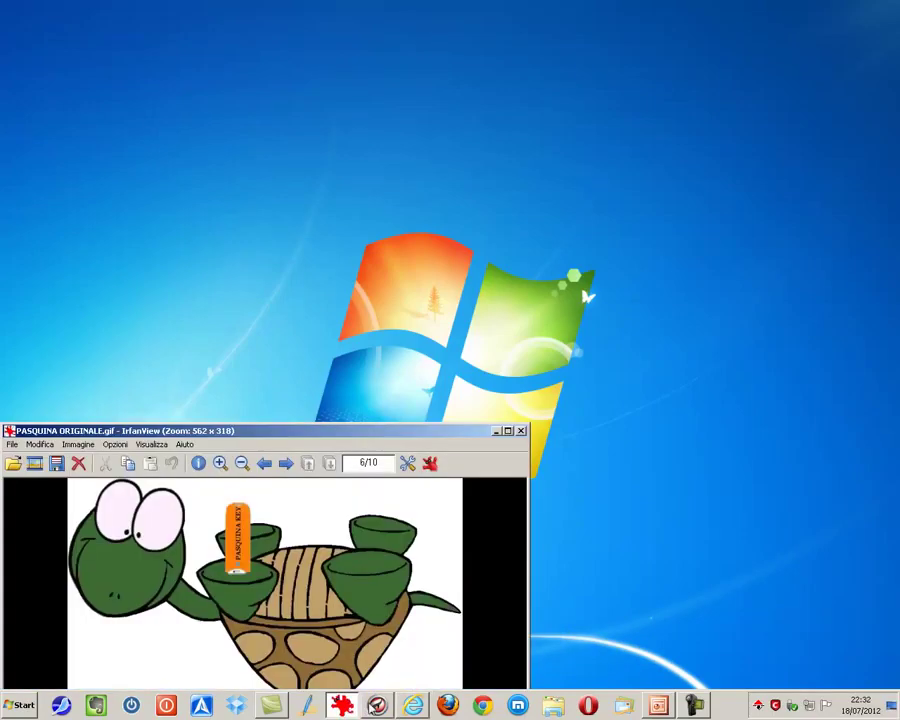
left_click(415, 705)
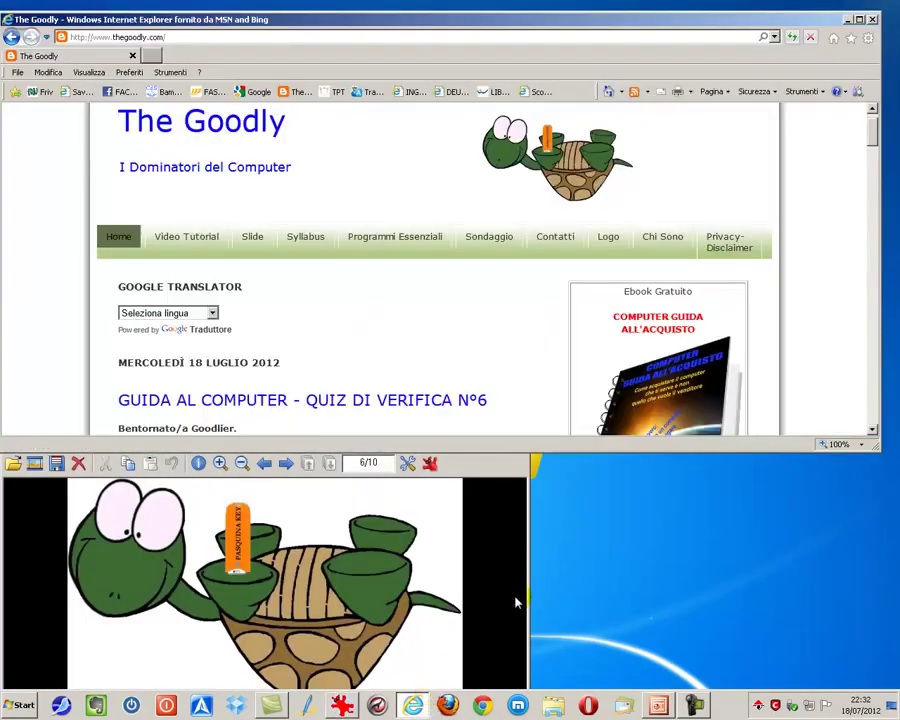
Show the desktop, restore the open windows, and show the desktop again.
left_click(892, 706)
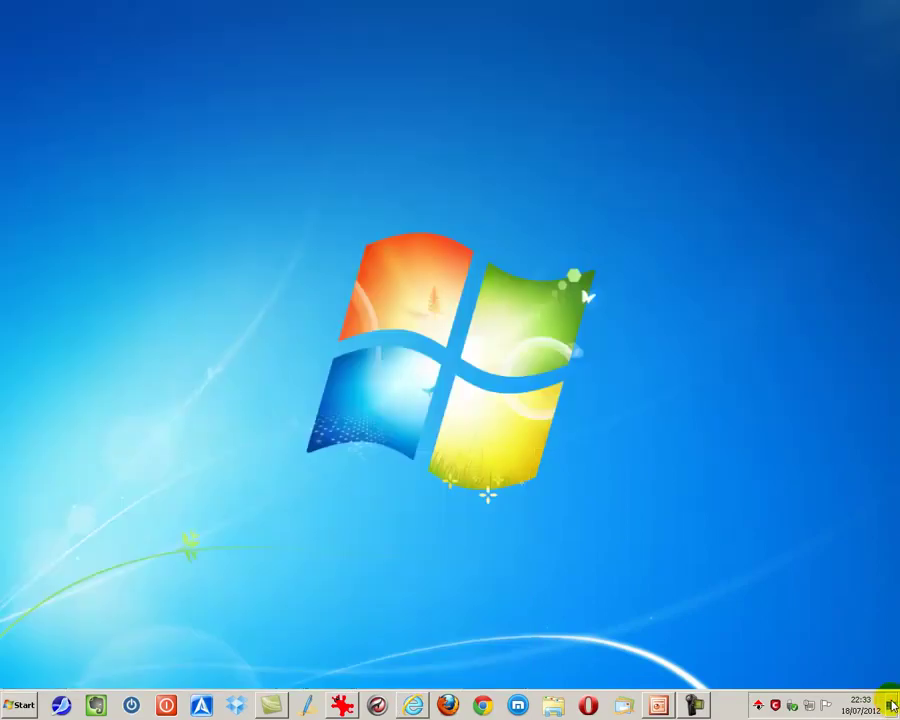
left_click(892, 706)
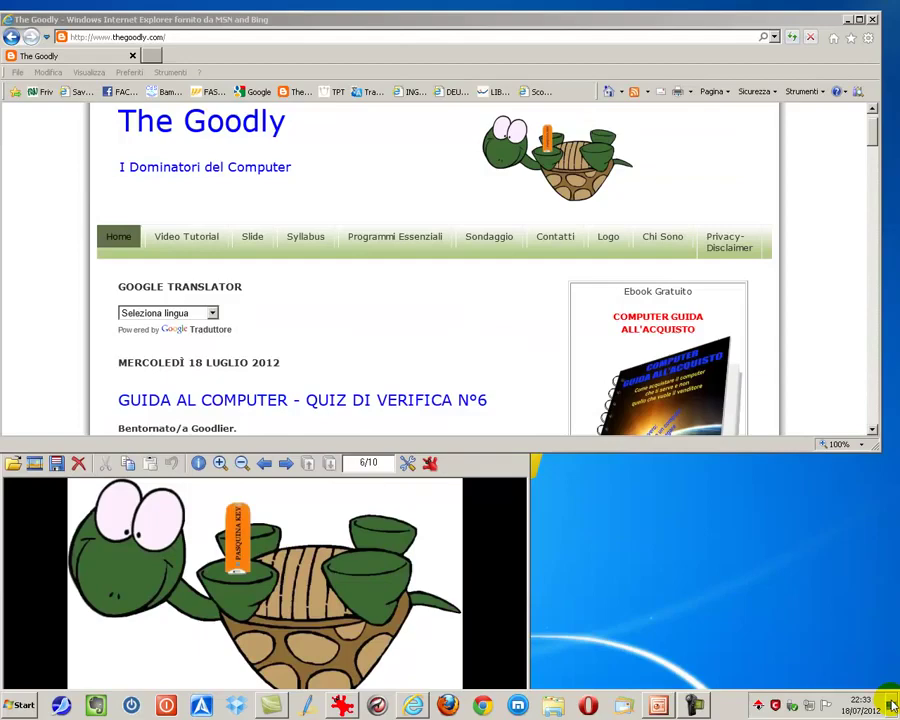
left_click(892, 706)
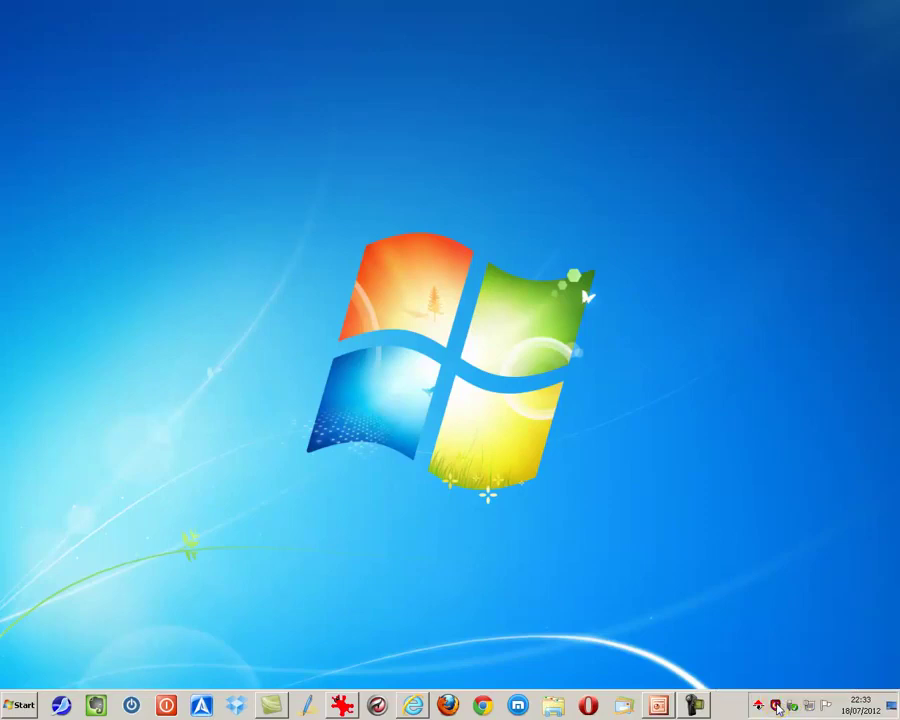
View the options offered by the antivirus program's notification area icon and dismiss them without choosing any.
right_click(776, 706)
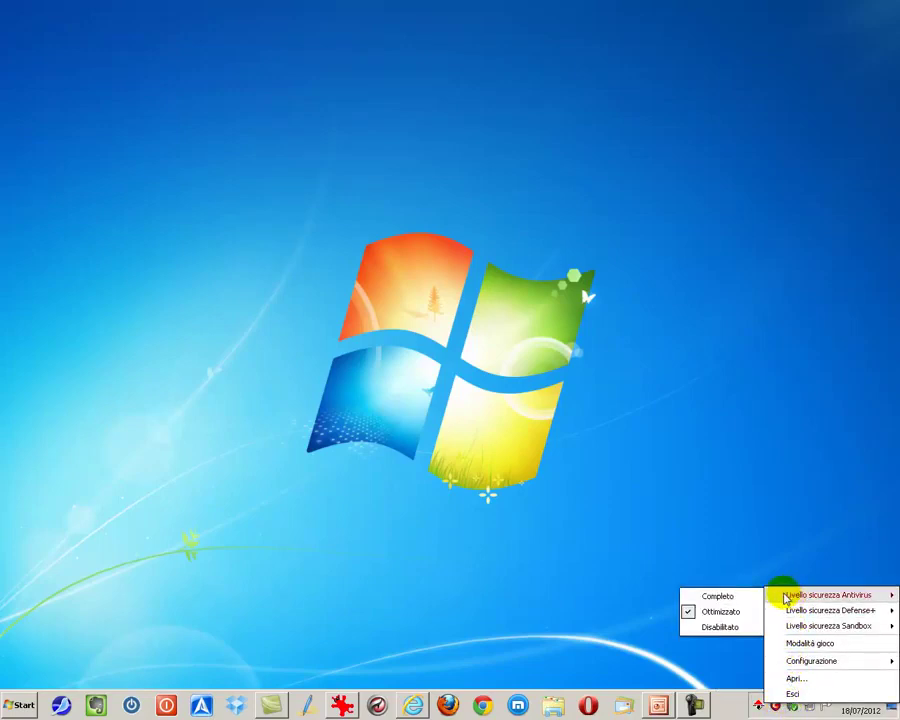
mouse_move(793, 614)
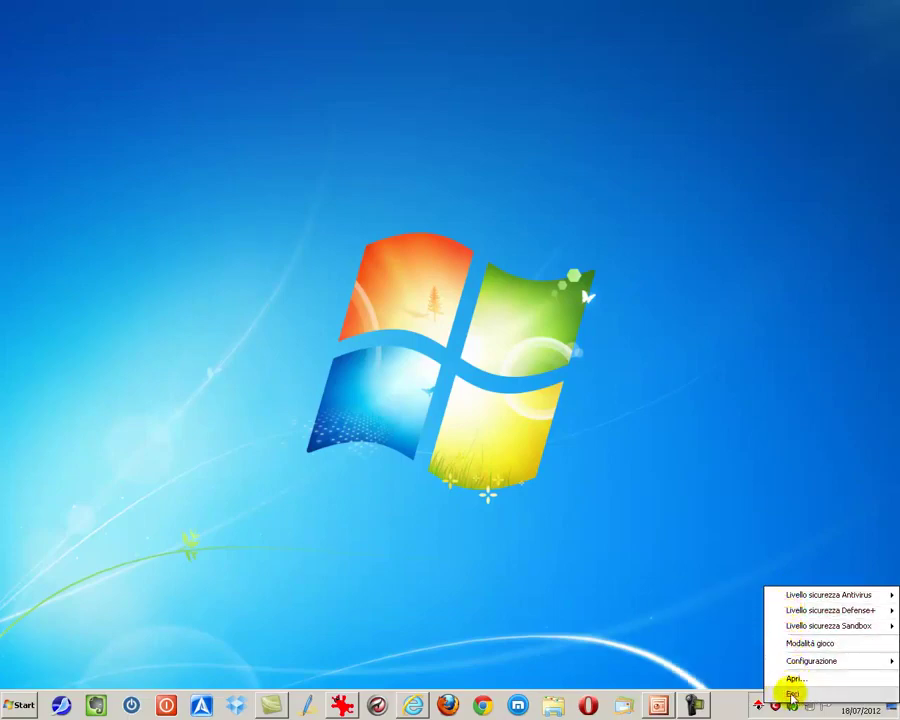
left_click(683, 663)
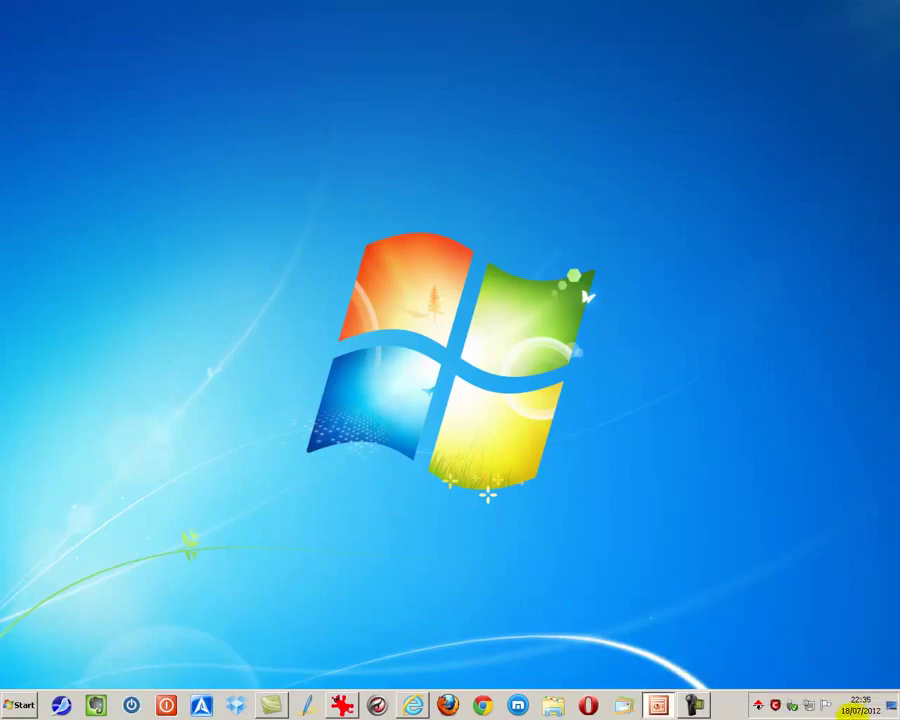
Open the system's date and time settings, move their window to the middle of the desktop, and open the date and time for editing.
mouse_move(861, 706)
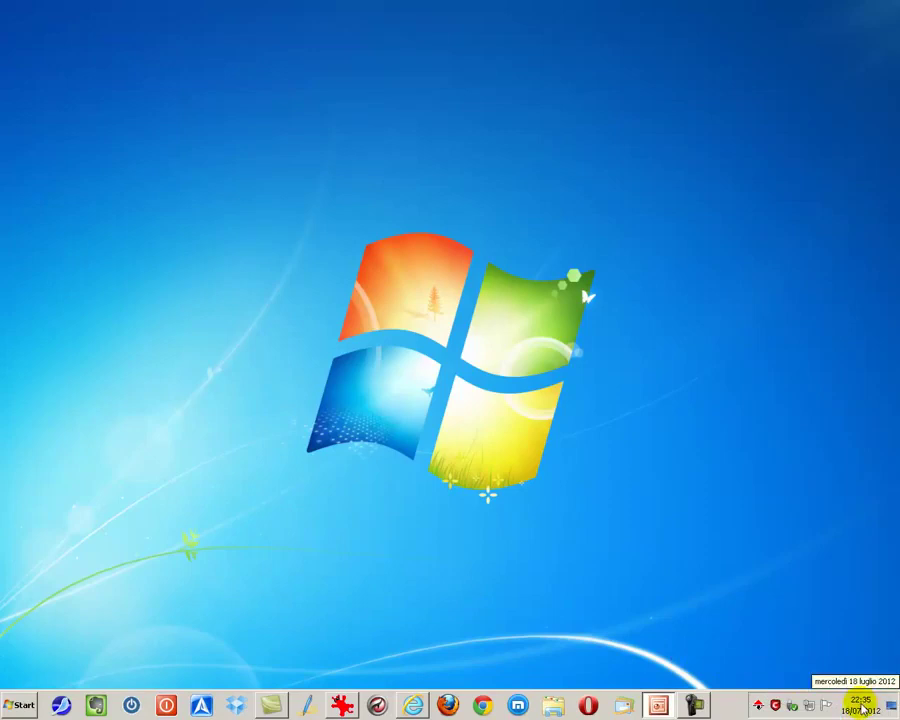
right_click(861, 706)
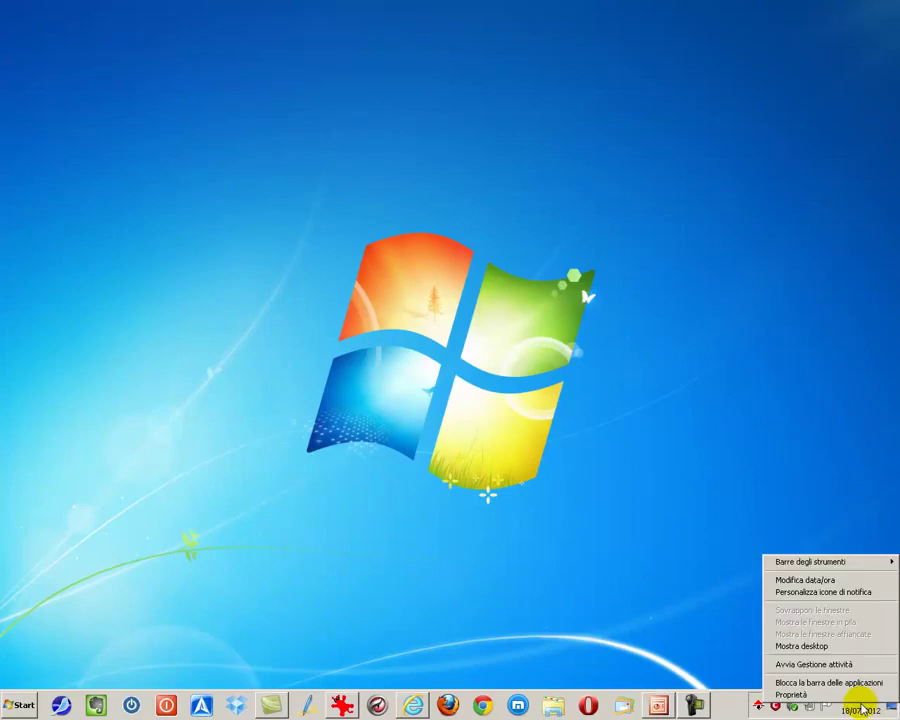
left_click(824, 582)
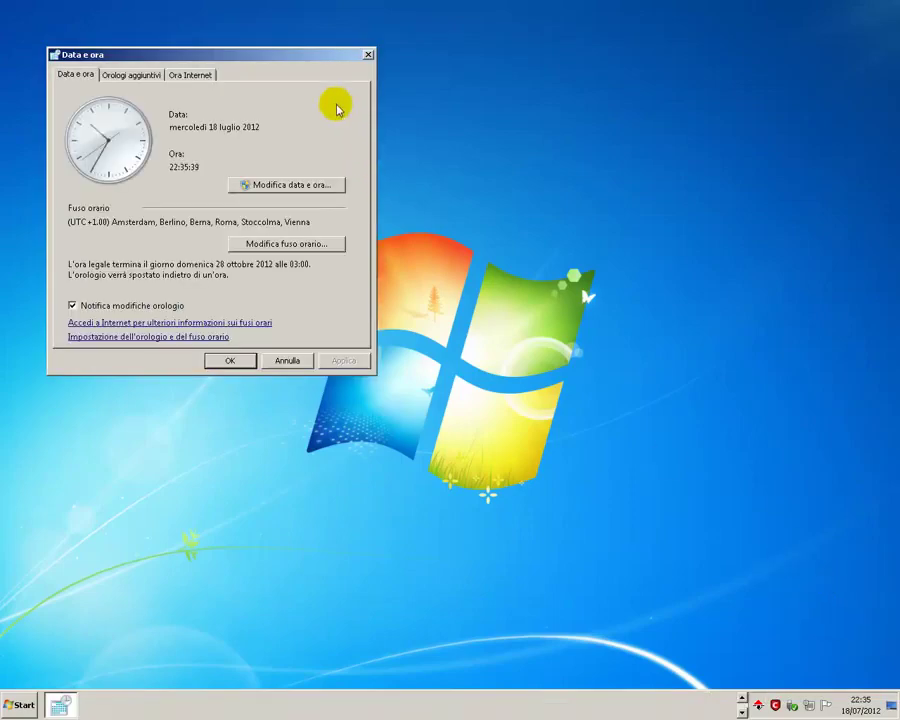
left_click_drag(305, 61, 526, 185)
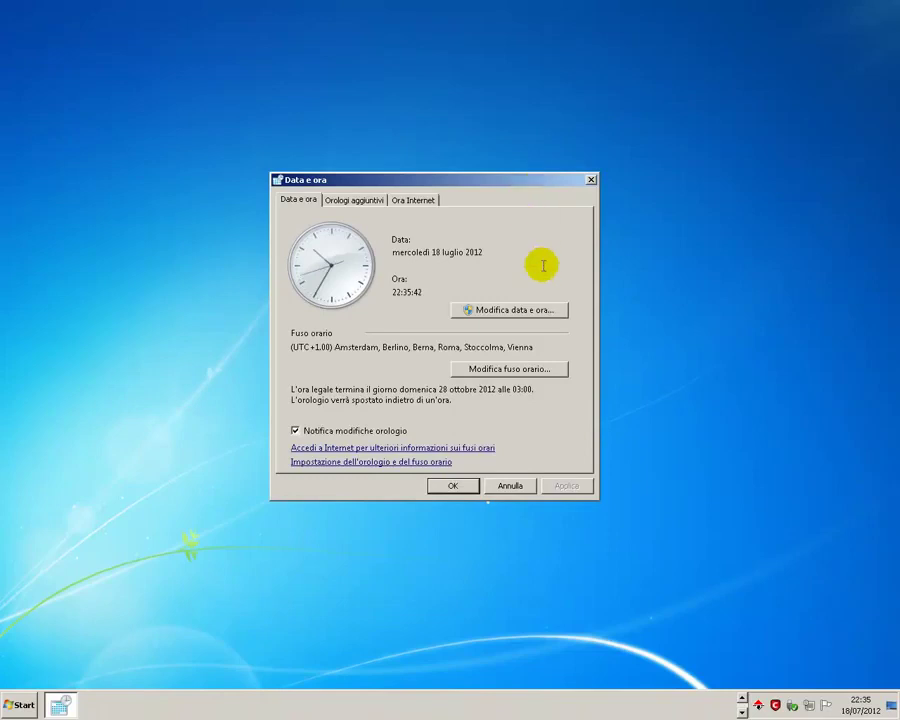
left_click(503, 311)
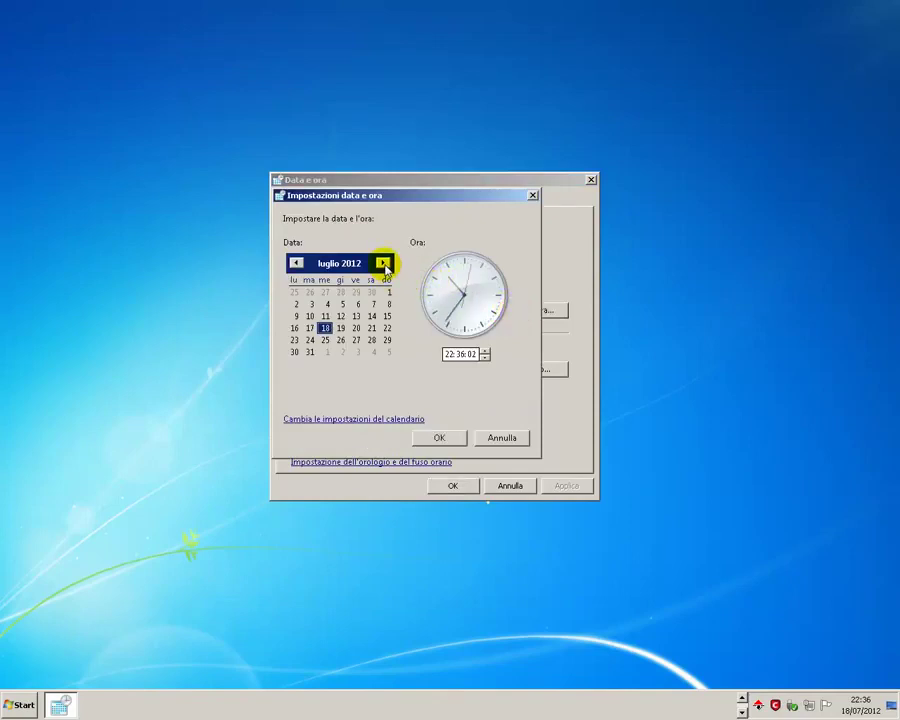
Browse the calendar to August 2012, set the date back to 18 July 2012, and confirm the date and time settings.
left_click(384, 264)
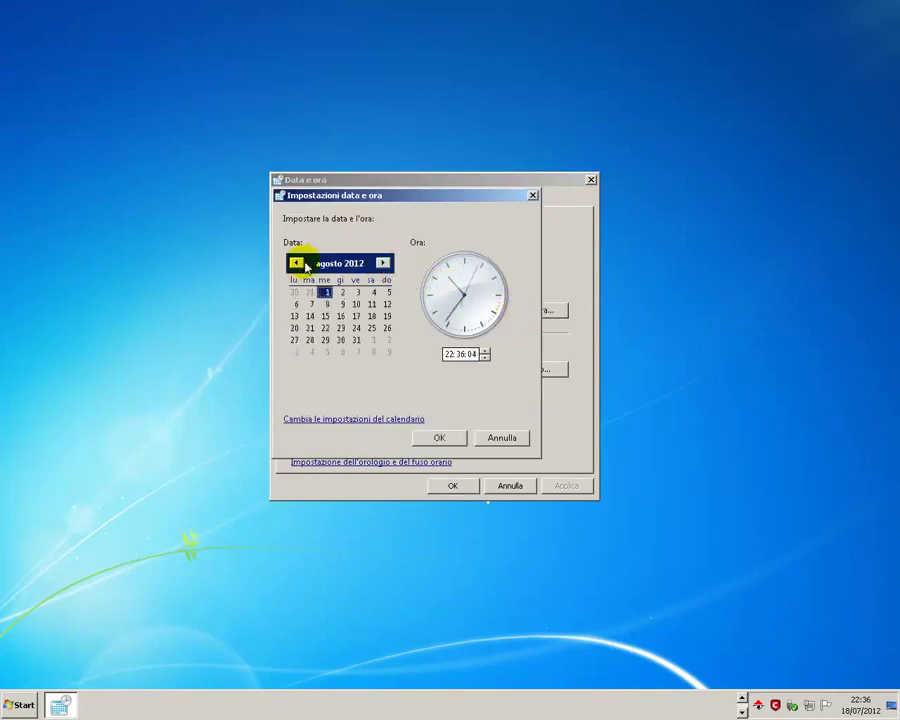
left_click(297, 263)
left_click(325, 328)
left_click(458, 355)
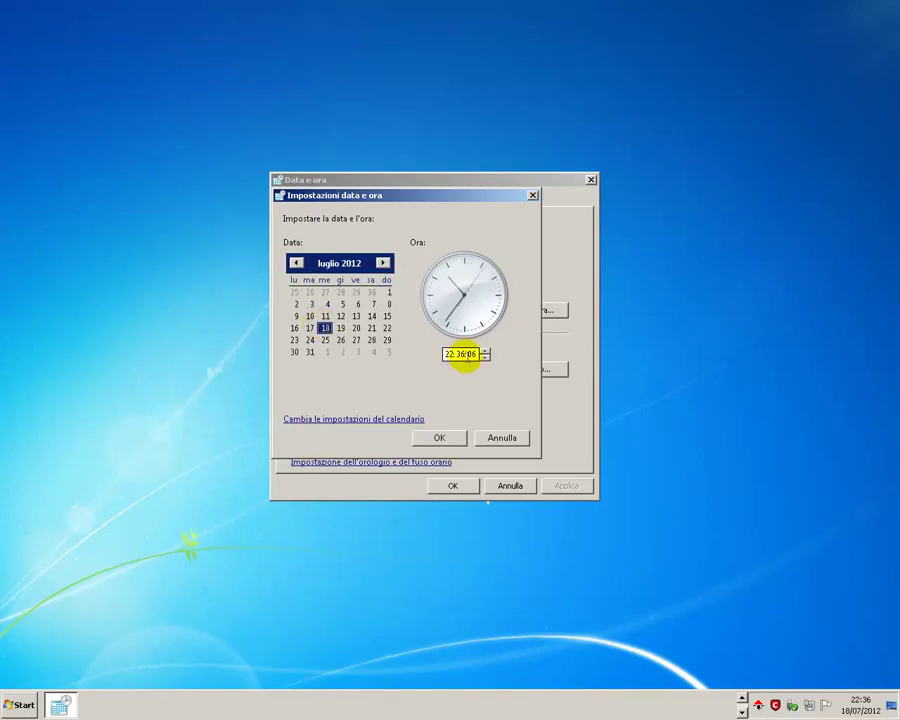
left_click(447, 439)
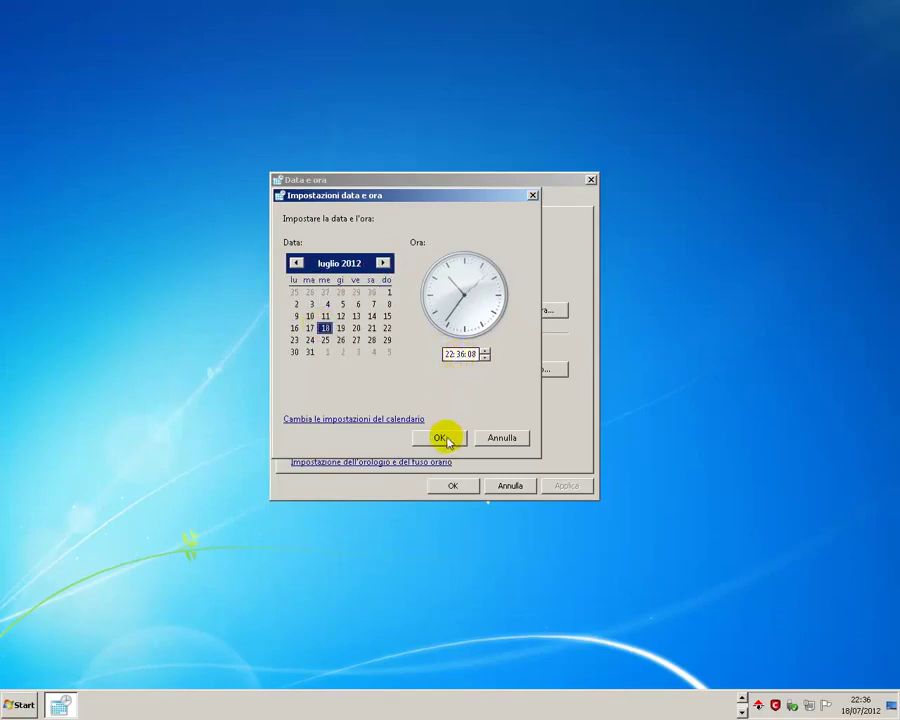
left_click(451, 489)
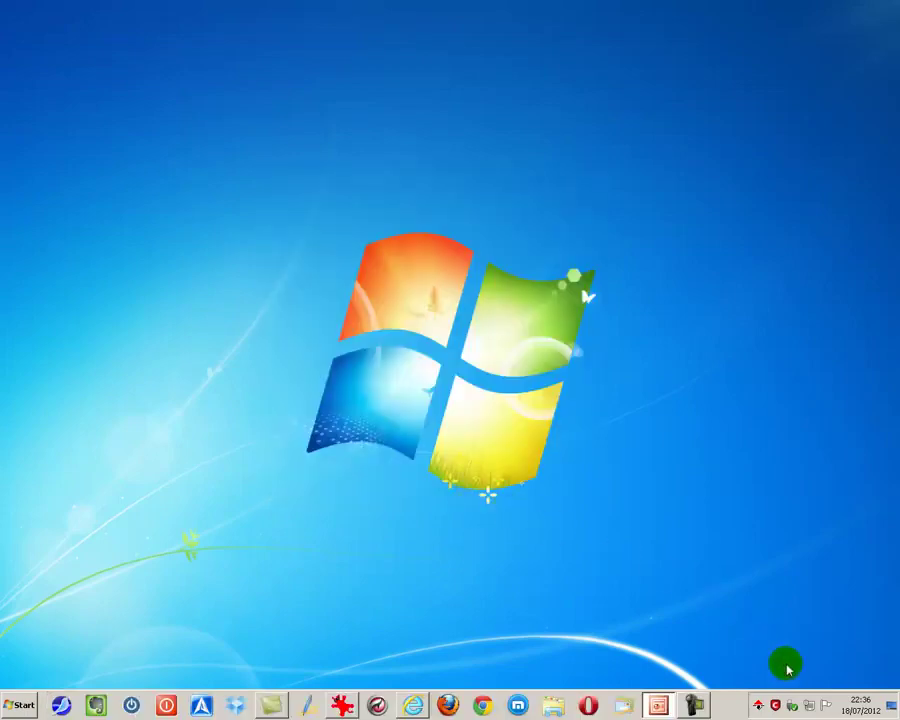
Show the full date of the notification area clock.
left_click(857, 702)
mouse_move(861, 704)
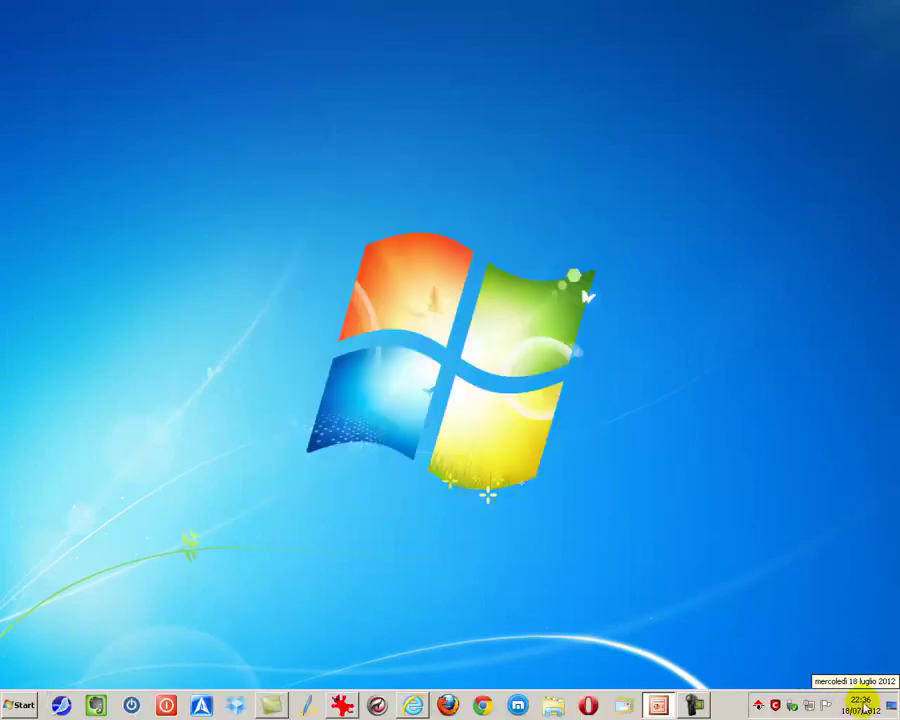